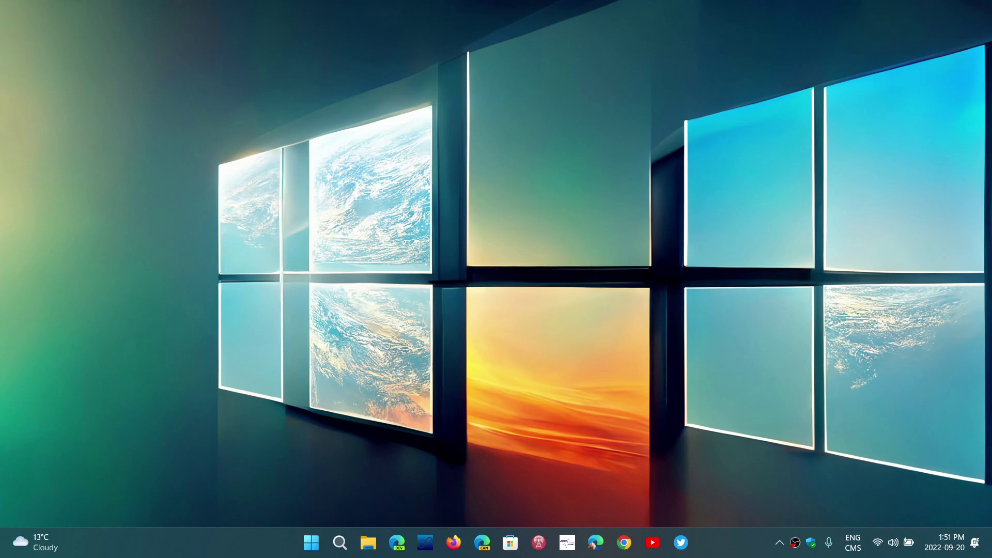
Launch Microsoft Store from the taskbar and wait for the Home page to load.
left_click(510, 542)
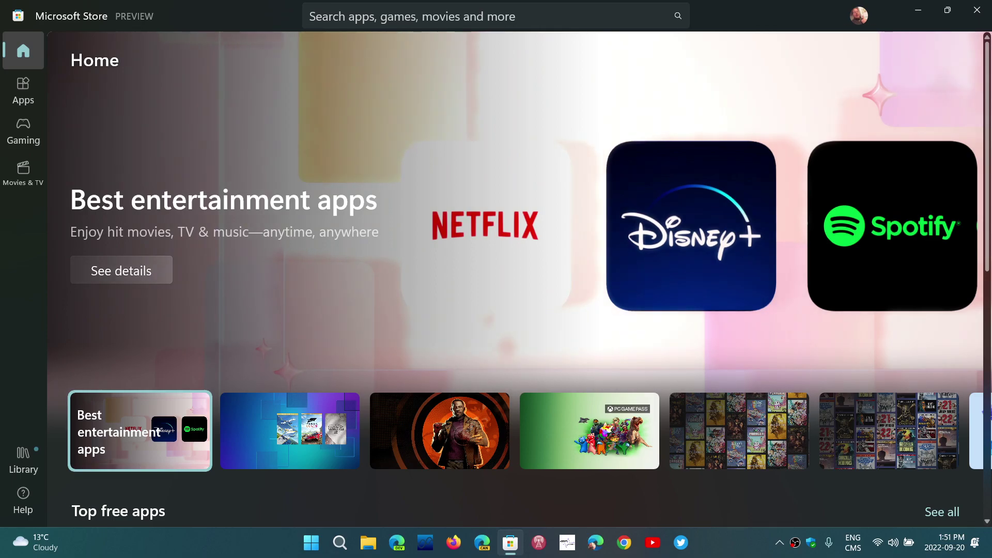
Rerun the recent 'amazon appstore' search and return to the top of the results.
key("ctrl+f")
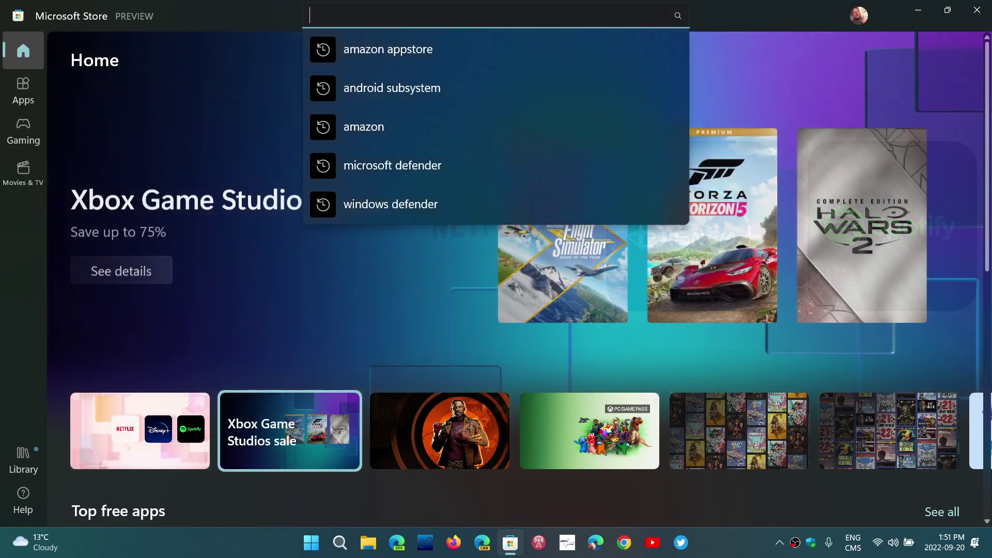
key("Down")
key("Return")
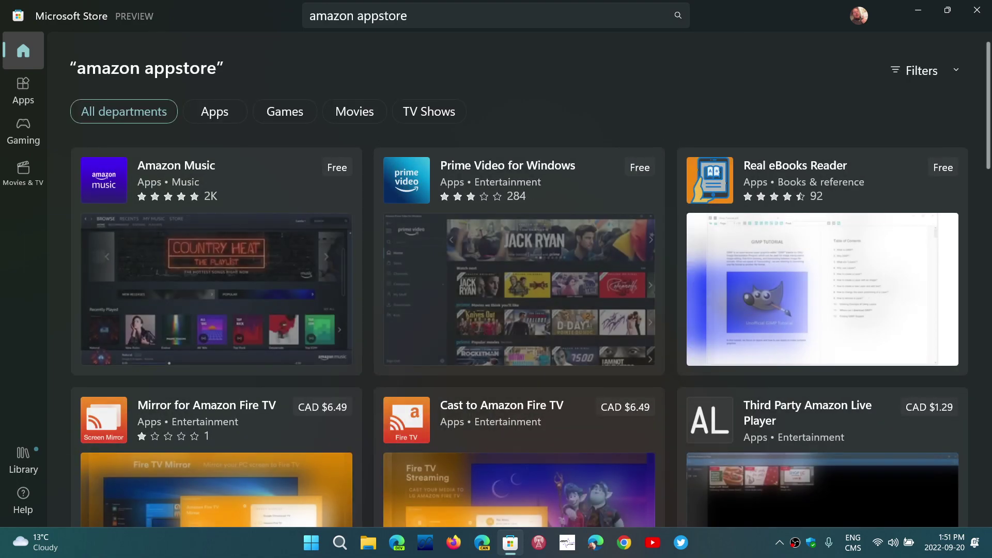
scroll(496, 310, "down", 2)
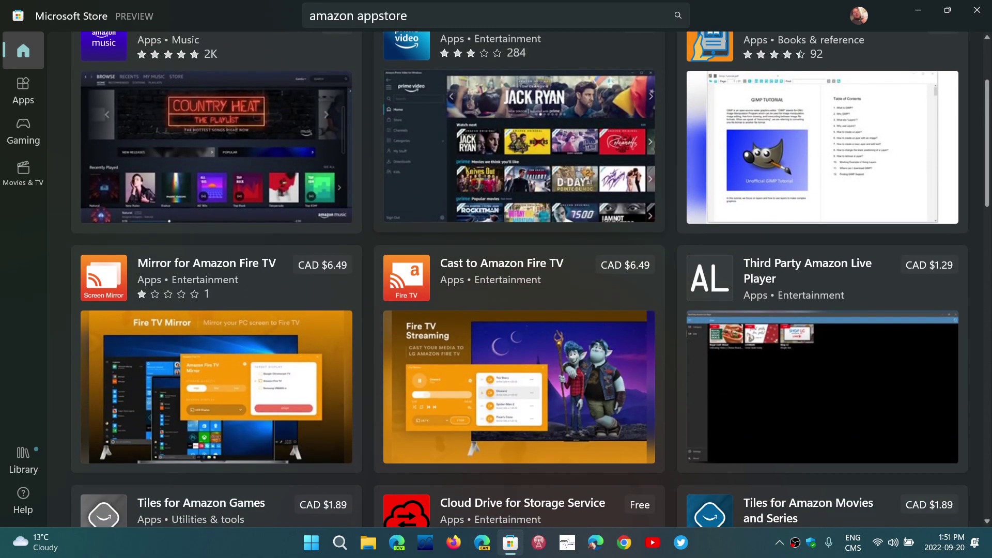
scroll(519, 279, "down", 2)
scroll(519, 279, "down", 1)
scroll(519, 279, "down", 2)
scroll(519, 279, "down", 1)
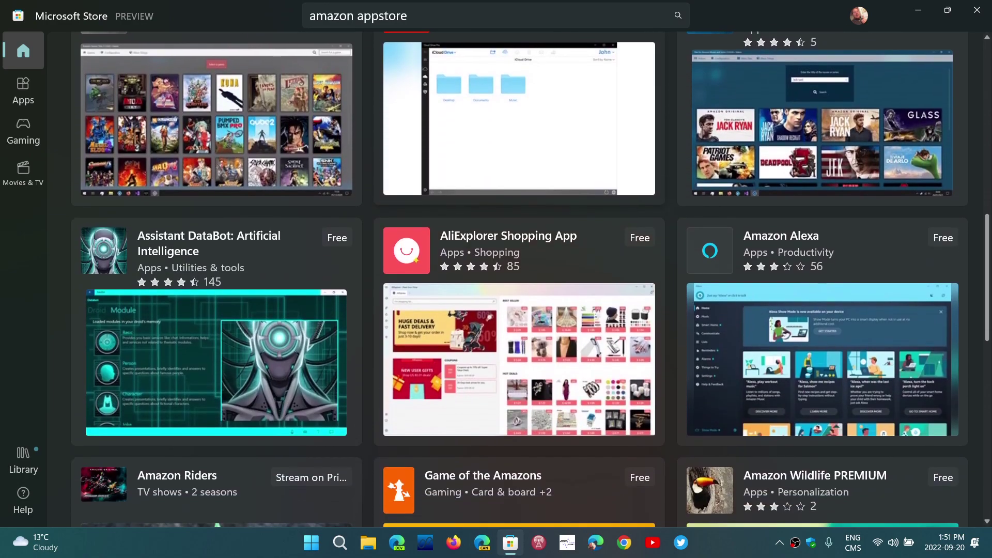
scroll(519, 279, "down", 2)
scroll(520, 279, "down", 2)
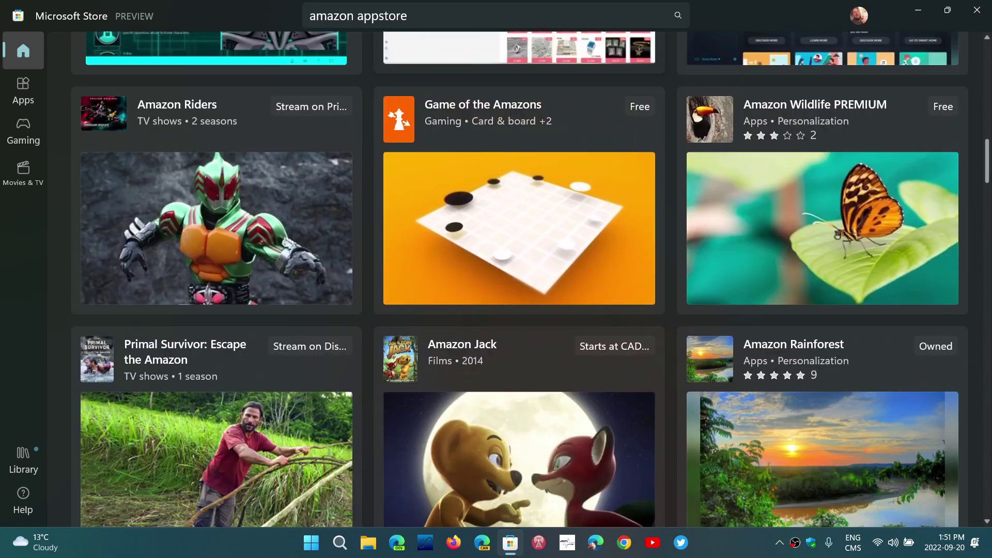
scroll(520, 279, "down", 2)
scroll(519, 279, "down", 4)
scroll(519, 279, "down", 1)
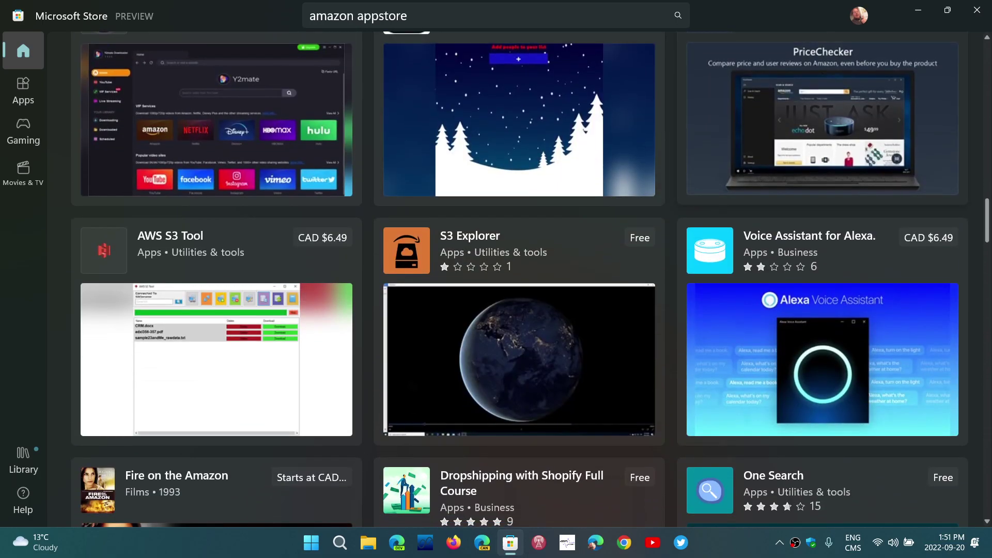
key("Home")
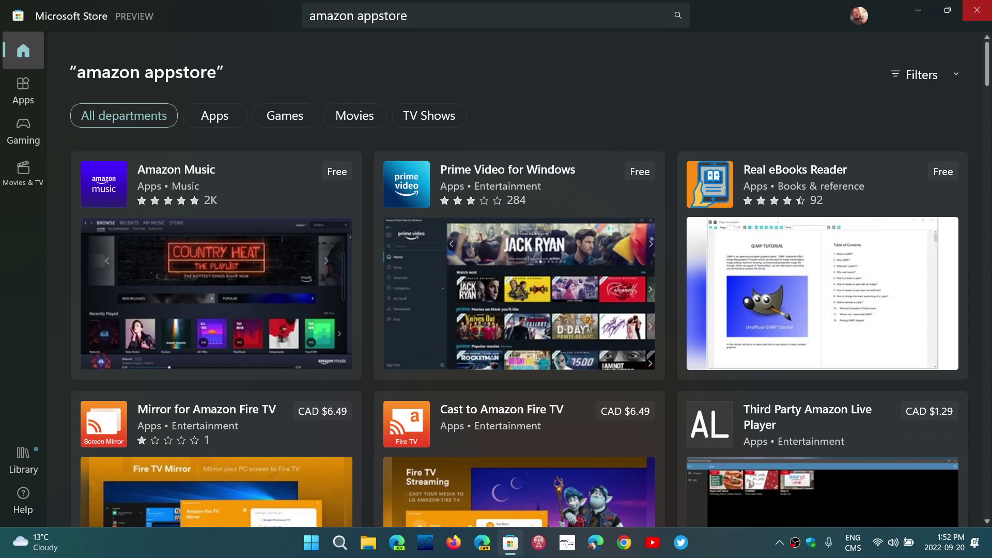
Close the Microsoft Store window to return to the empty desktop.
left_click(977, 10)
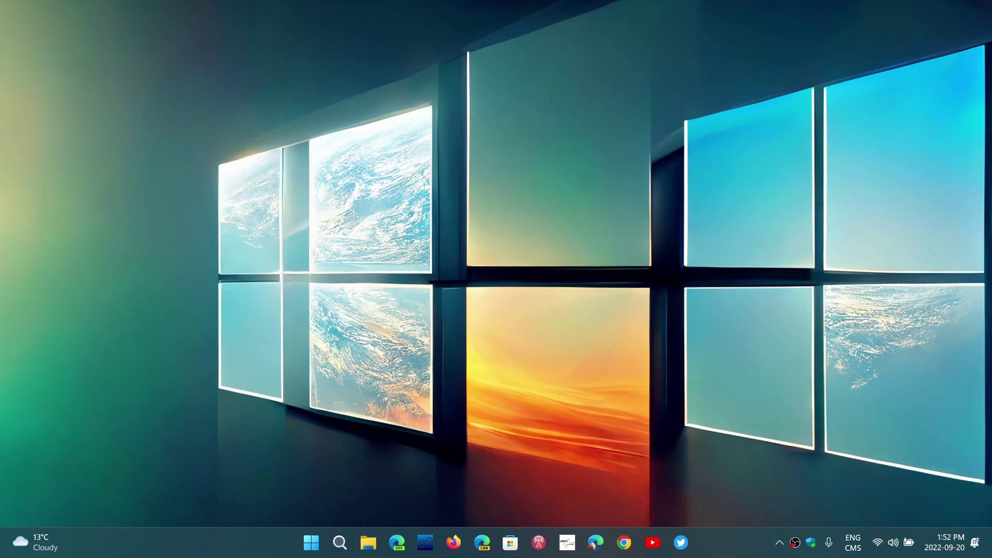